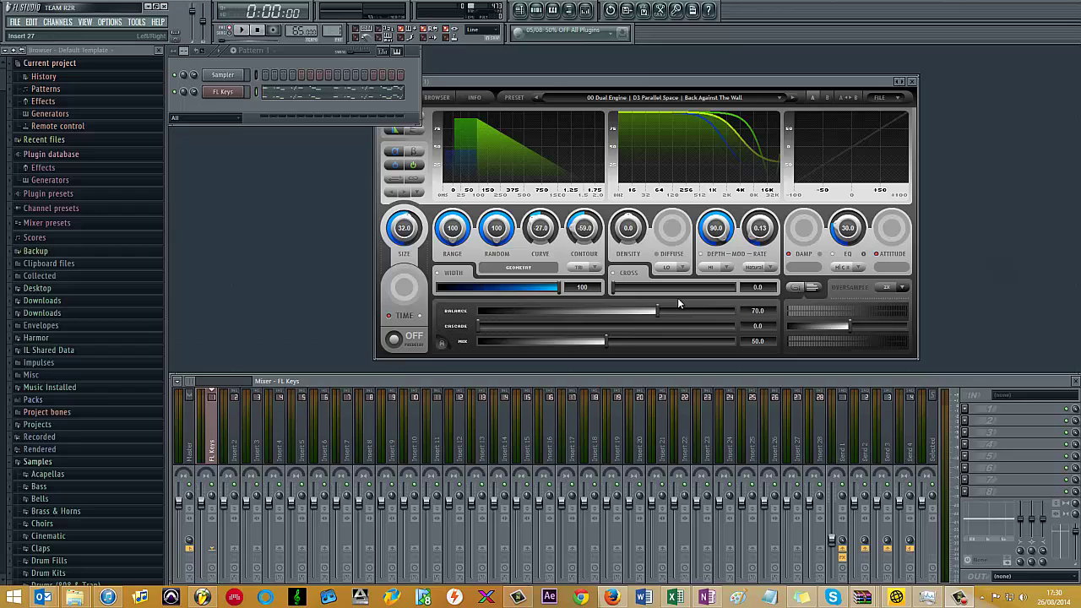
# Step: Close the FL Keys window, bring up the B2 reverb on Send 1, and start playback
pyautogui.click(229, 93)
pyautogui.moveTo(617, 126); pyautogui.dragTo(588, 115)
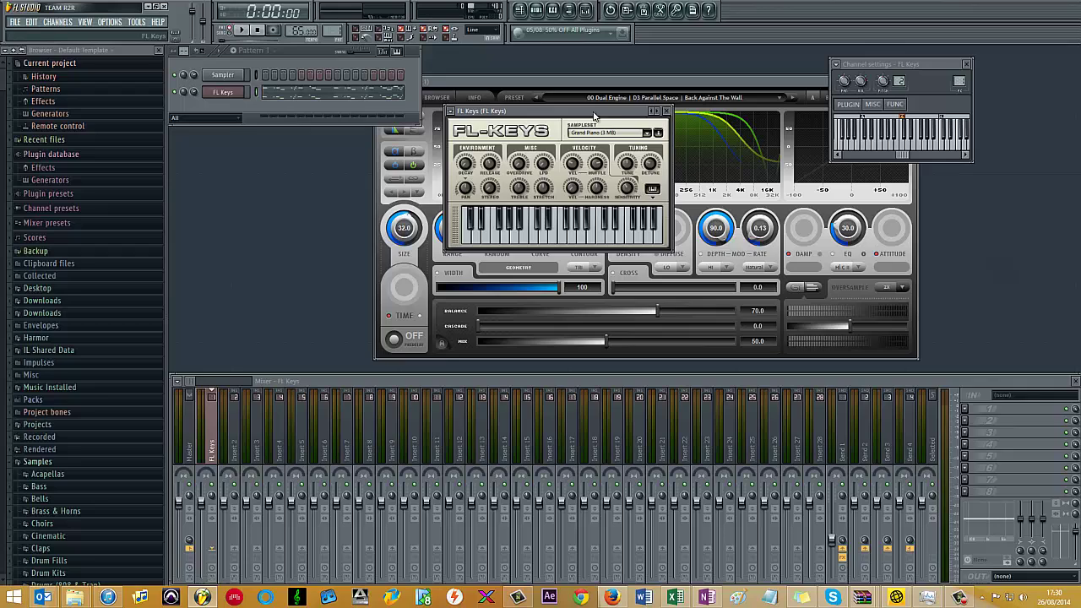
pyautogui.click(665, 111)
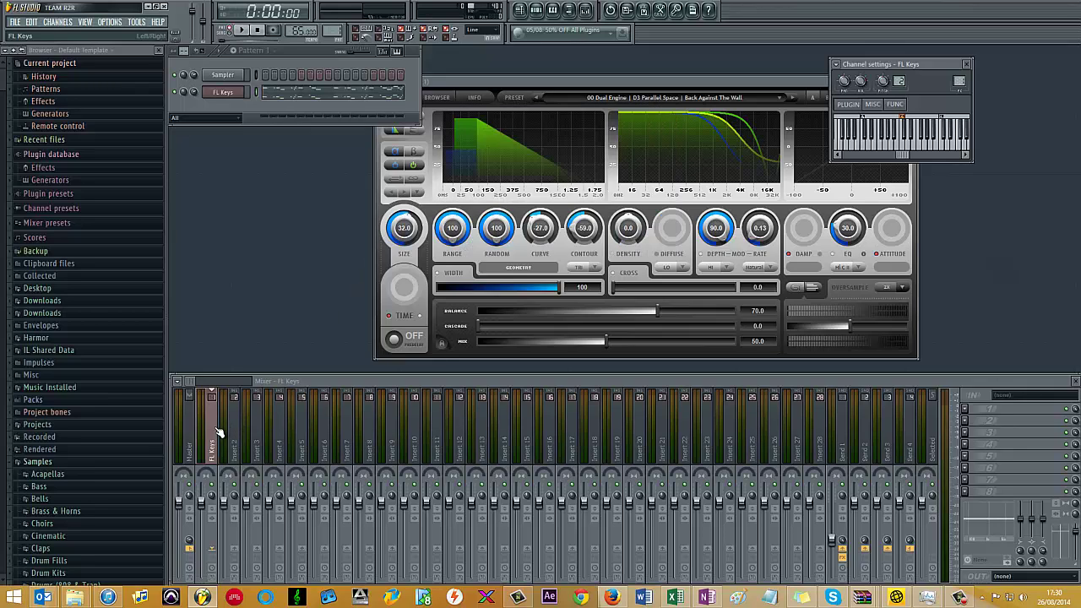
pyautogui.click(622, 81)
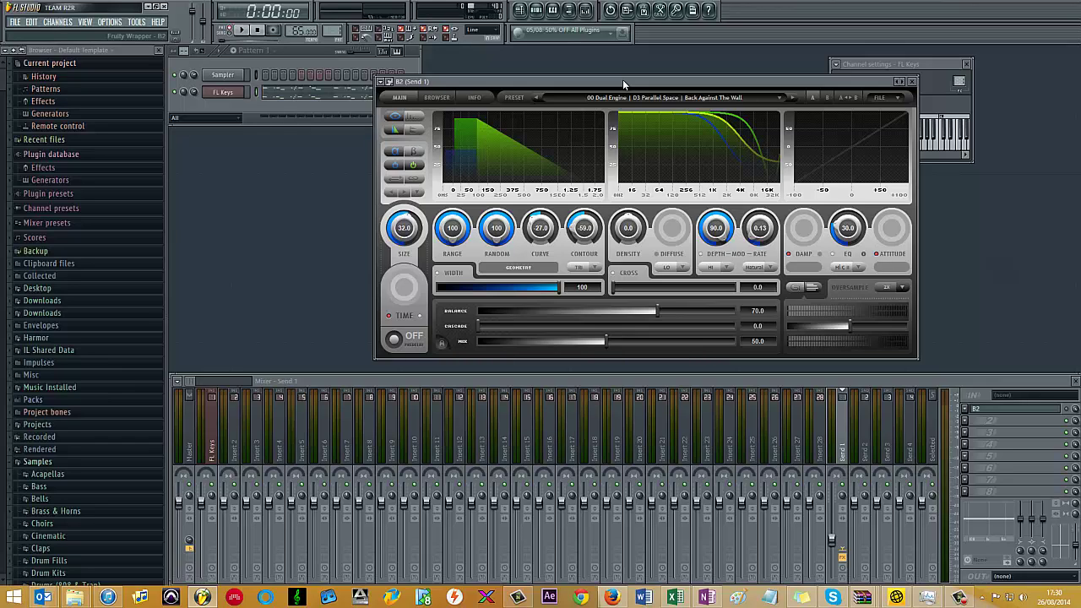
pyautogui.click(242, 31)
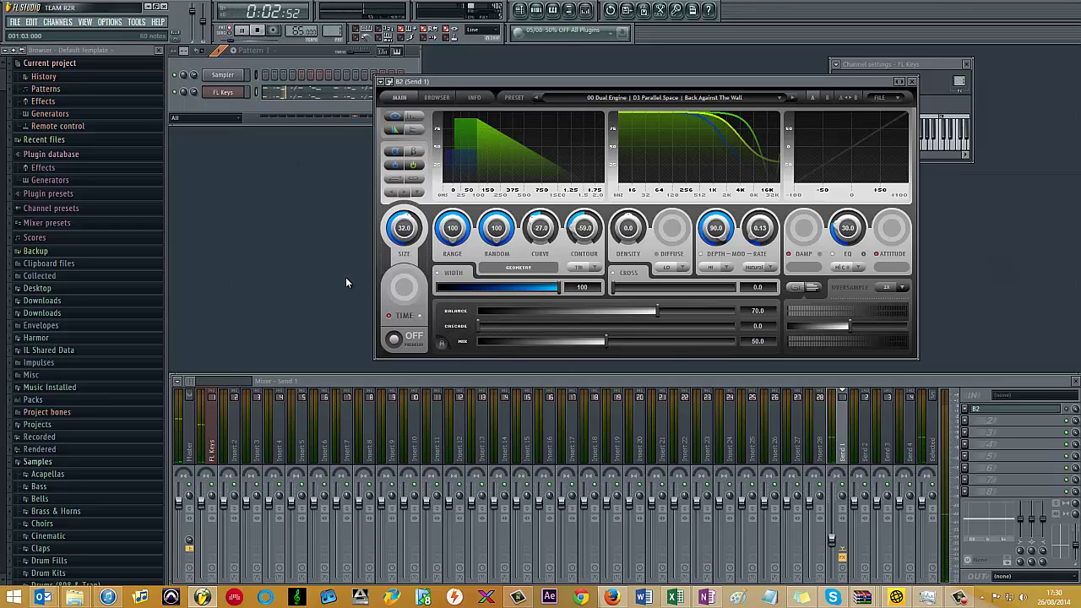
# Step: Stop playback, compare the FL Keys and Send 1–4 strips, then enable FL Keys' send to Insert 25
pyautogui.click(260, 31)
pyautogui.click(212, 431)
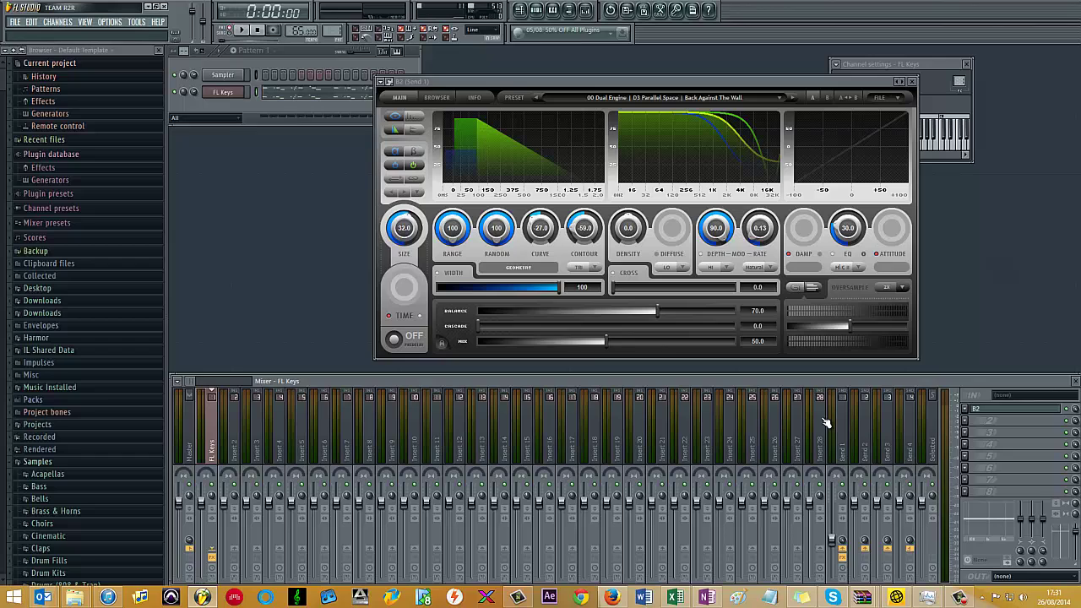
pyautogui.click(842, 437)
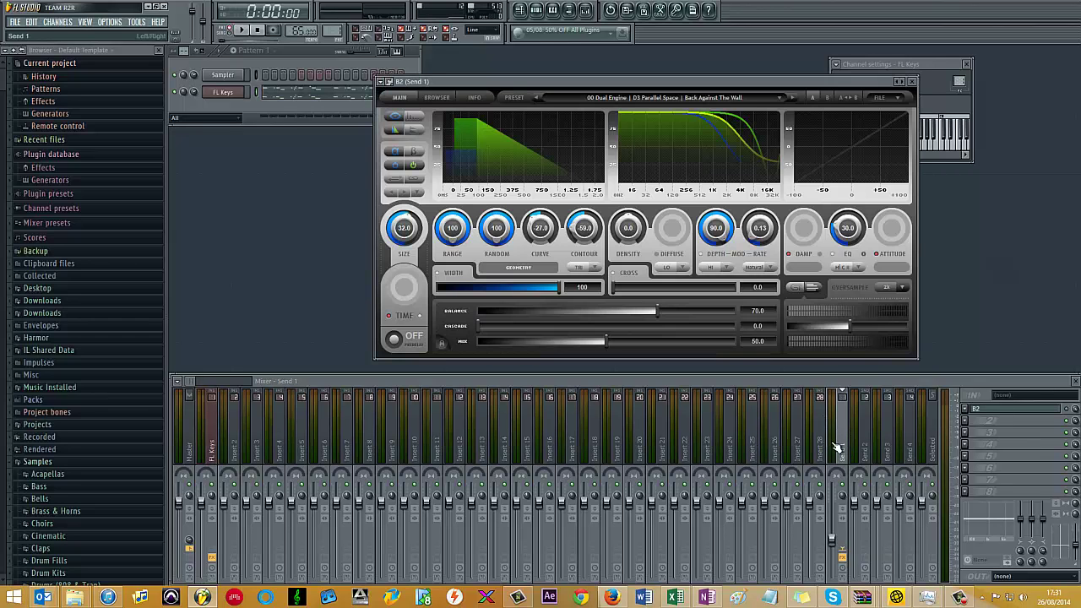
pyautogui.click(909, 436)
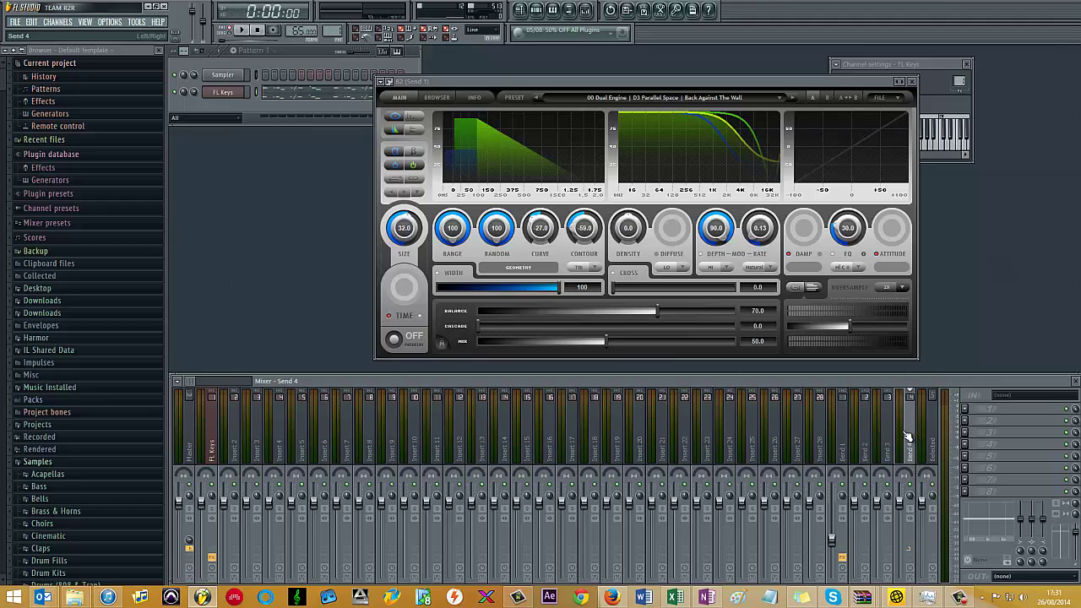
pyautogui.click(894, 440)
pyautogui.click(869, 441)
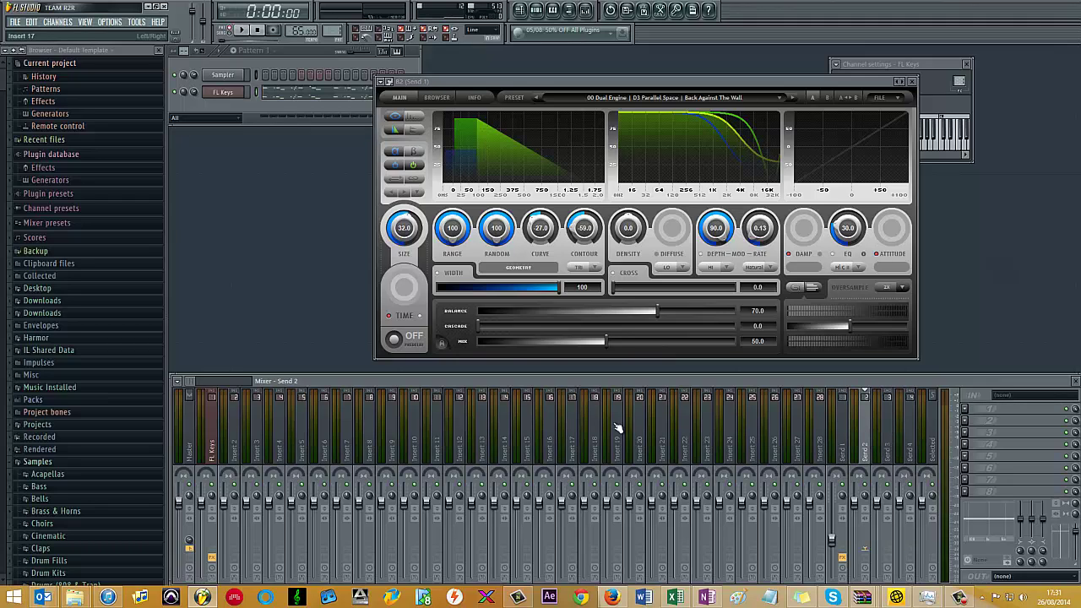
pyautogui.click(843, 438)
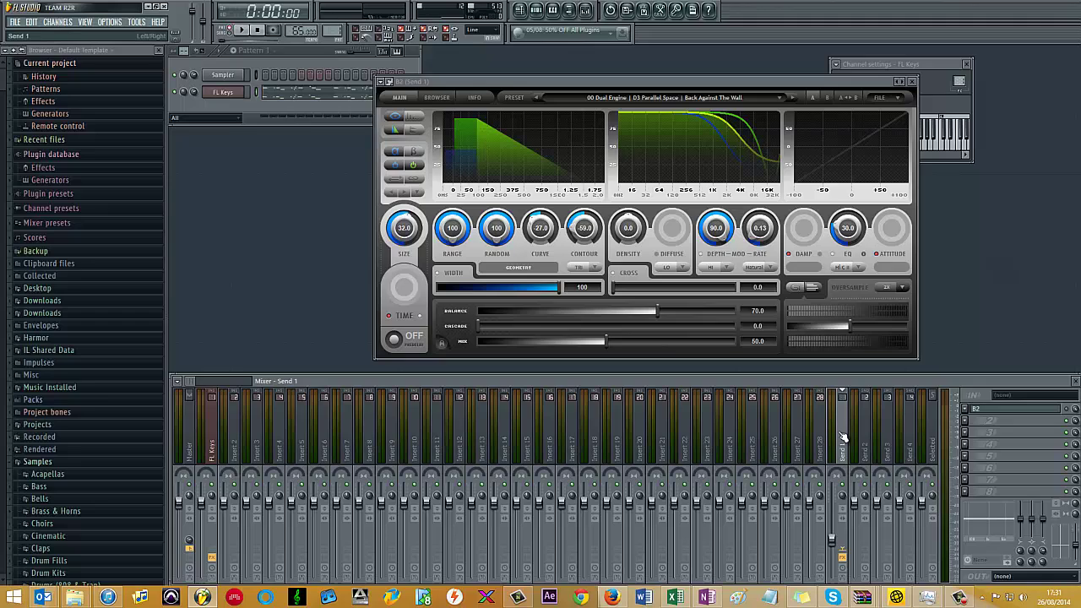
pyautogui.click(207, 445)
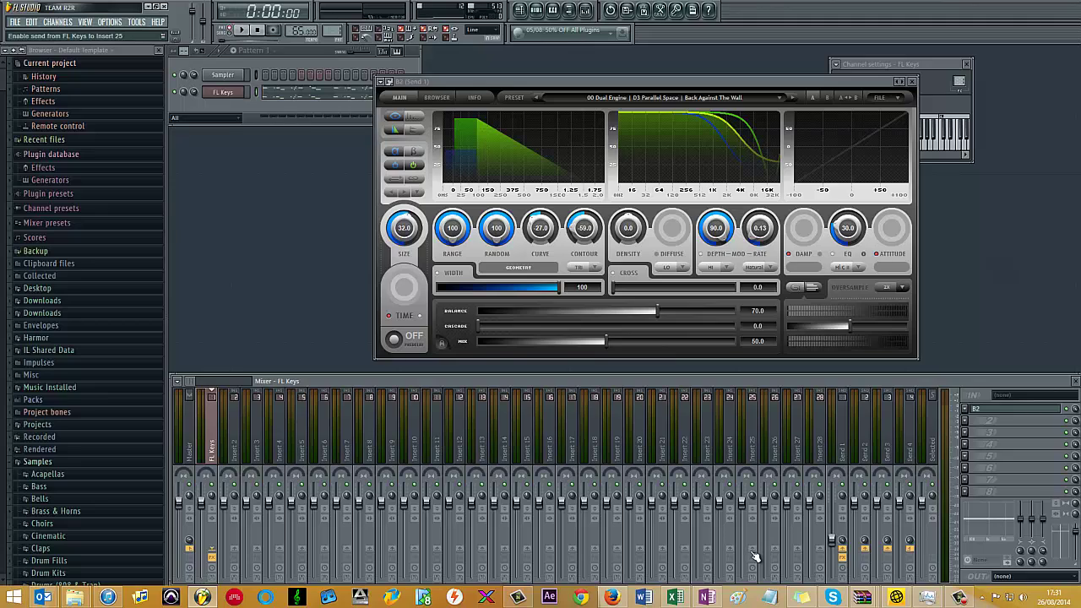
pyautogui.click(753, 548)
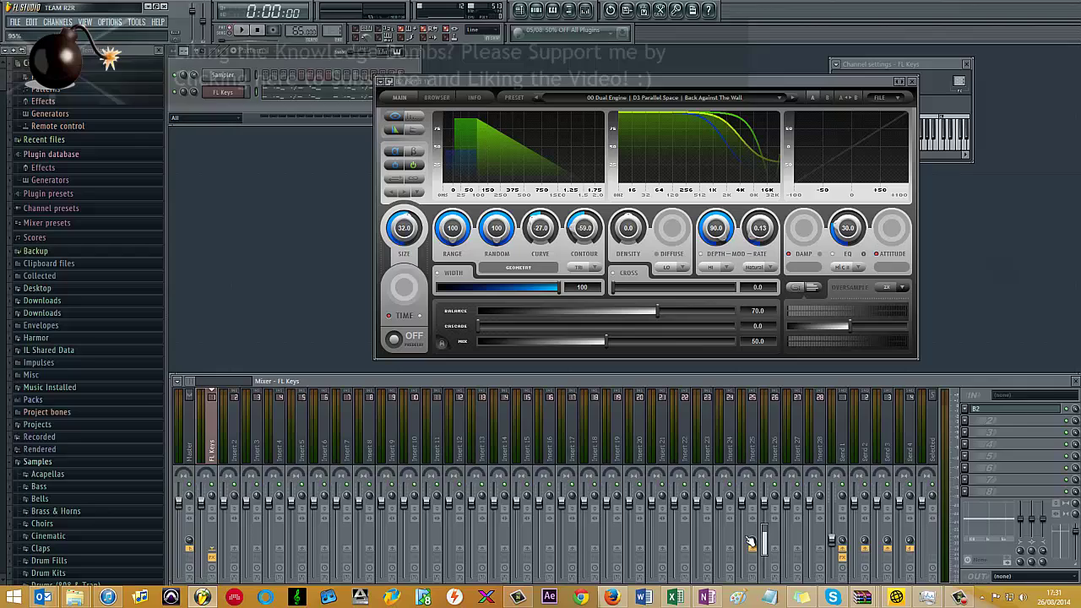
# Step: Adjust the FL Keys send level to Insert 25 and play it back briefly
pyautogui.moveTo(750, 544); pyautogui.dragTo(763, 566)
pyautogui.press('space')
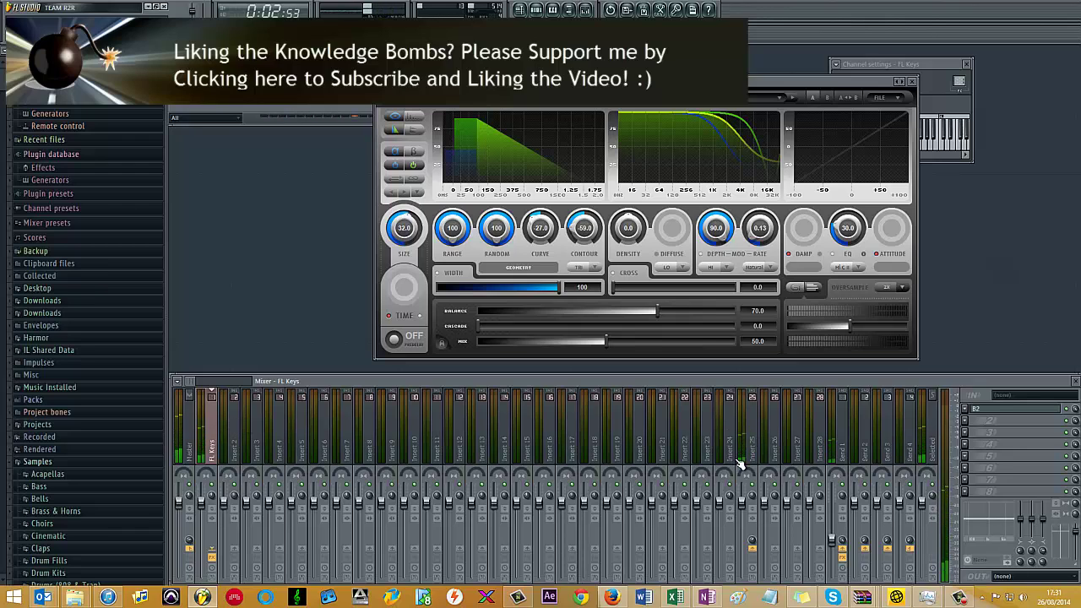
pyautogui.press('space')
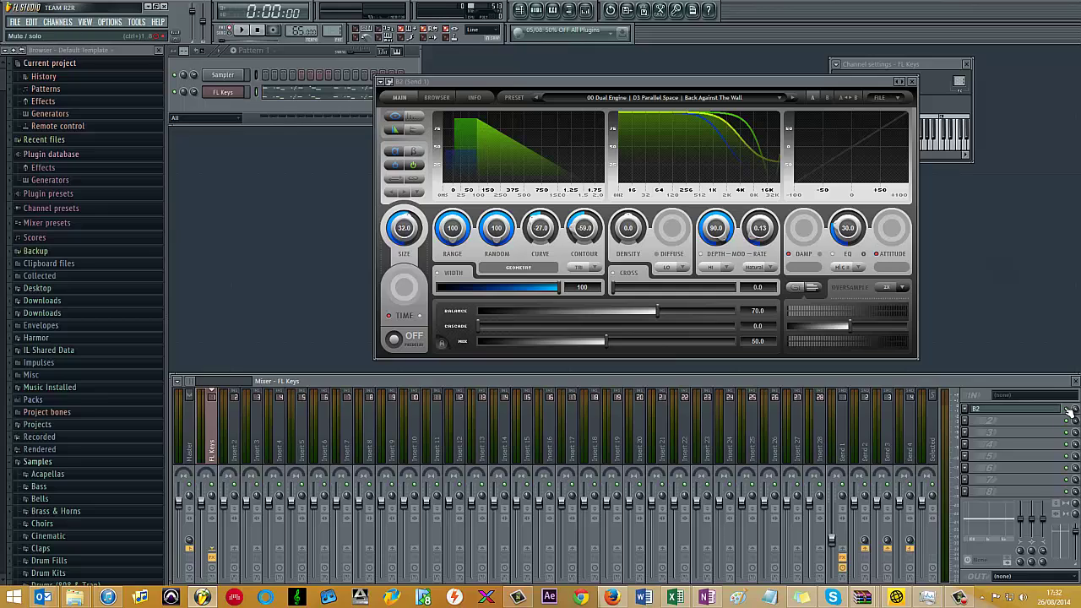
# Step: Load the 4C Damp Hall preset in FL Keys' B2 reverb and start playback
pyautogui.click(1066, 411)
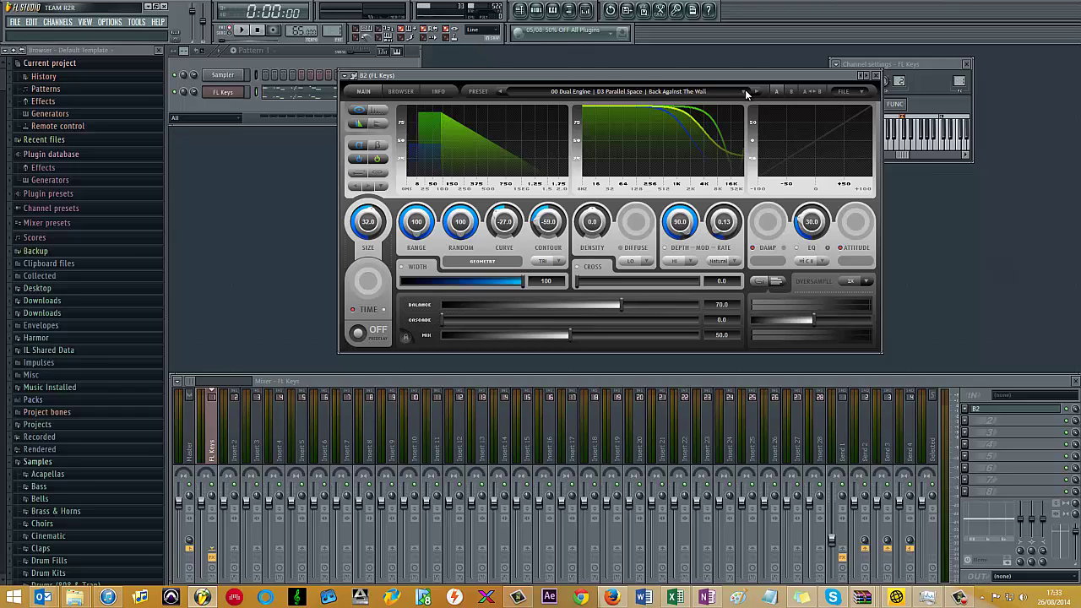
pyautogui.click(745, 90)
pyautogui.moveTo(802, 103)
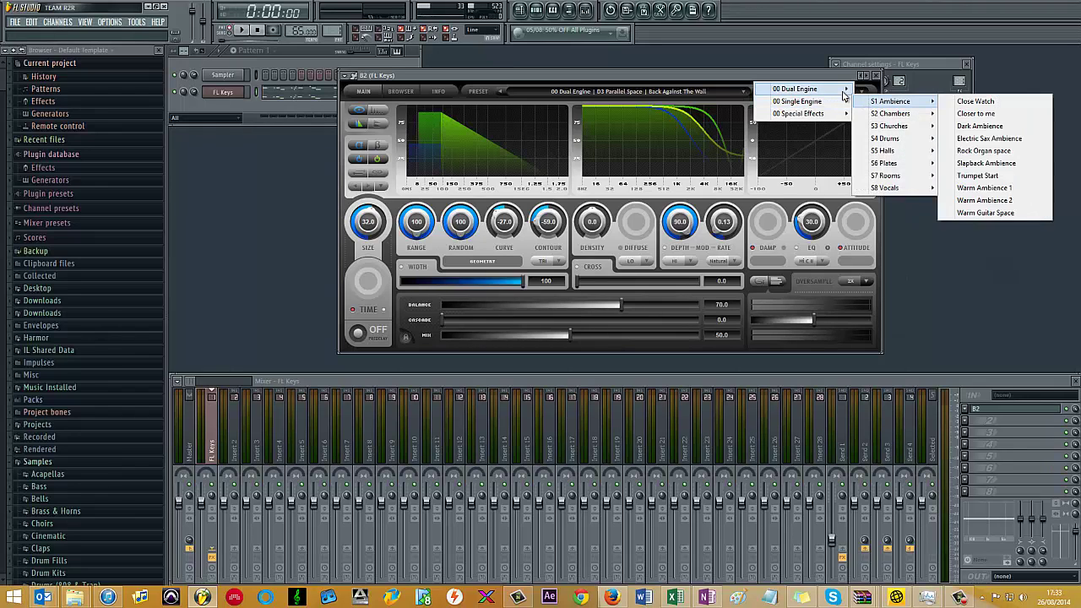
pyautogui.moveTo(895, 138)
pyautogui.click(999, 225)
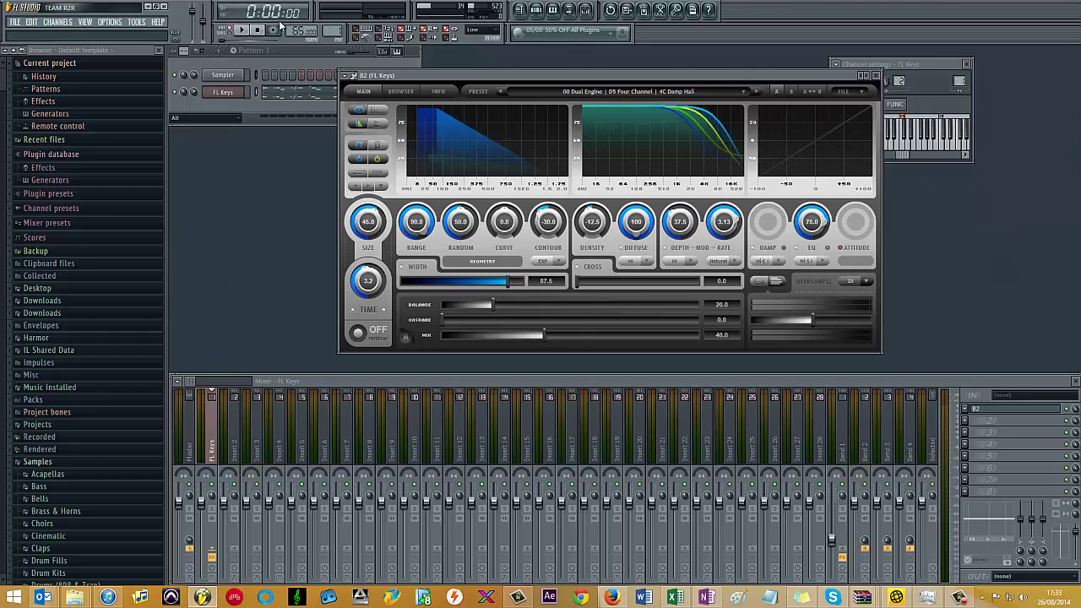
pyautogui.click(242, 29)
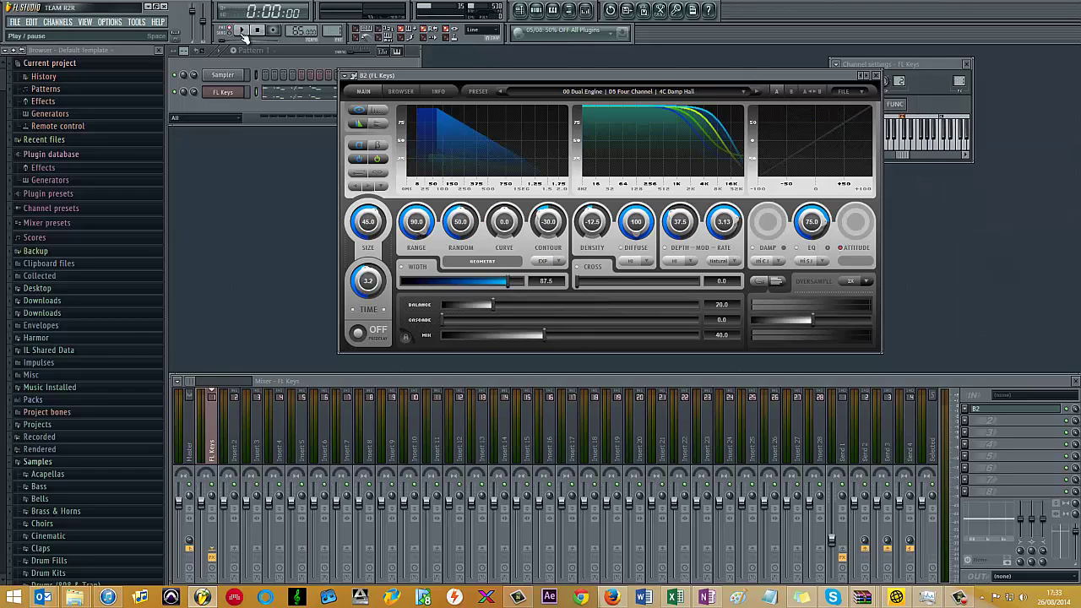
# Step: Step through 4C GTR Space and 4C Hall presets, settling on 4C Heaven
pyautogui.click(1005, 412)
pyautogui.click(1005, 411)
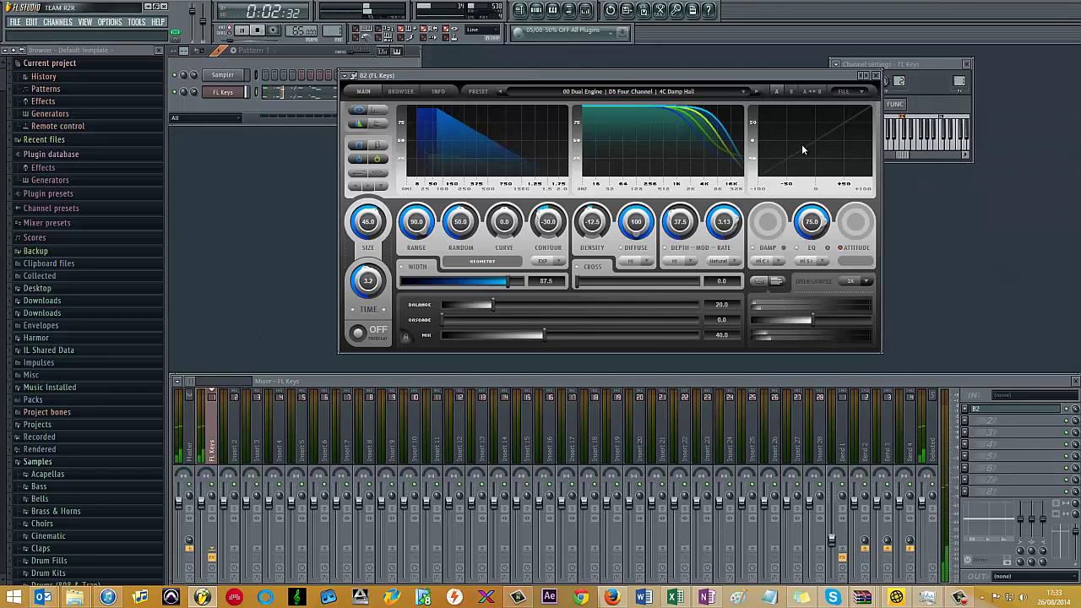
pyautogui.click(758, 92)
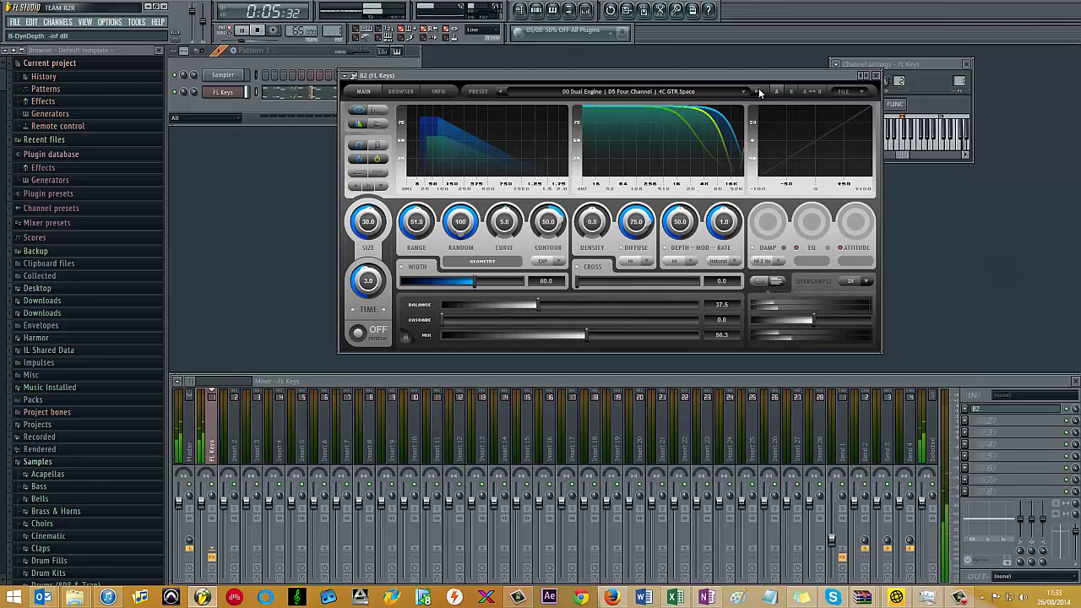
pyautogui.click(758, 92)
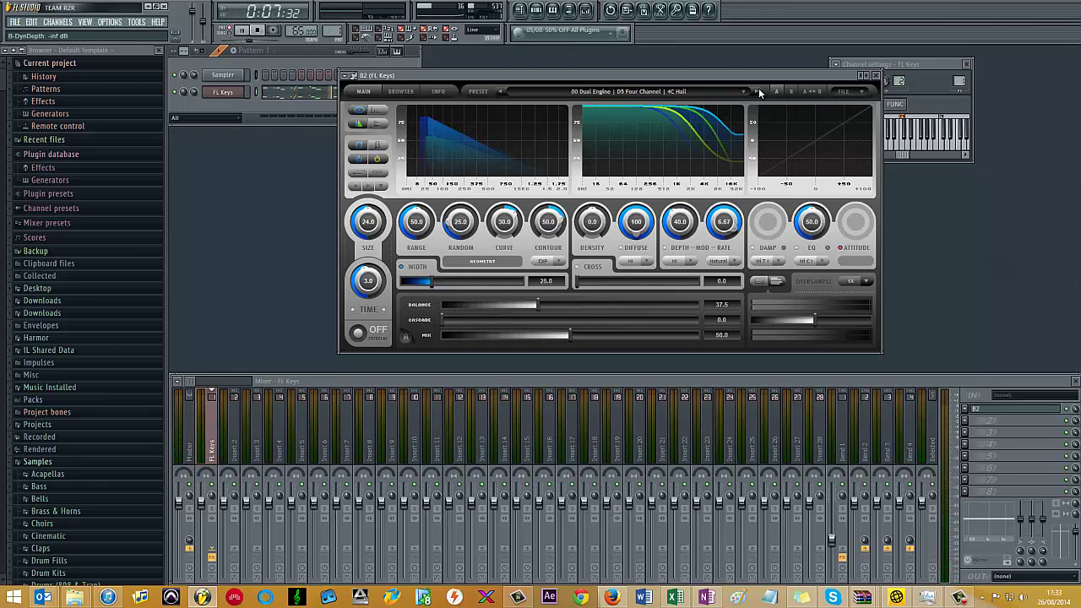
pyautogui.click(758, 92)
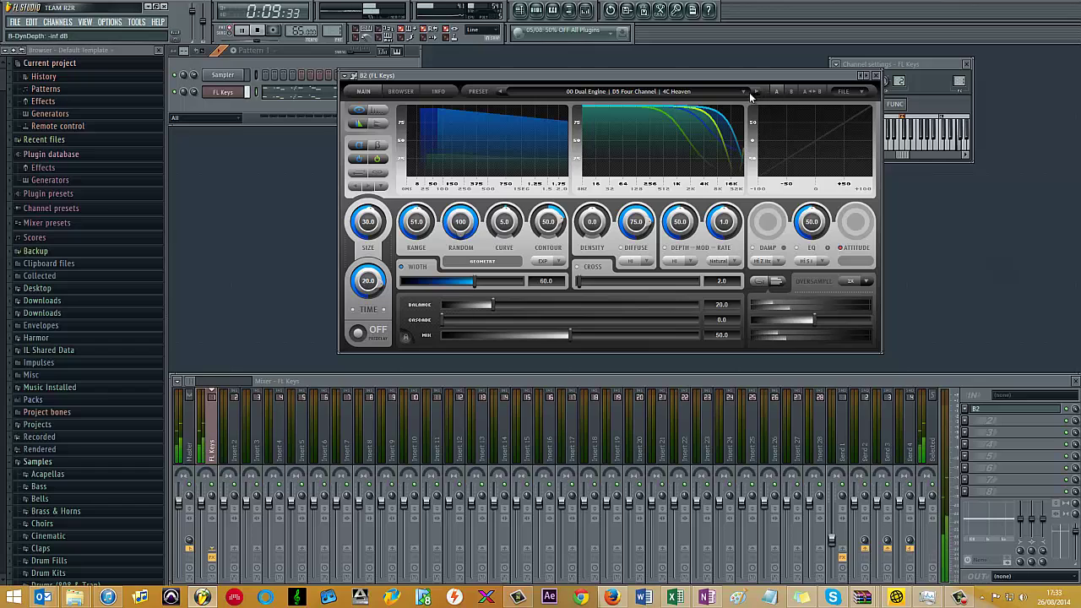
pyautogui.click(749, 92)
pyautogui.moveTo(806, 115)
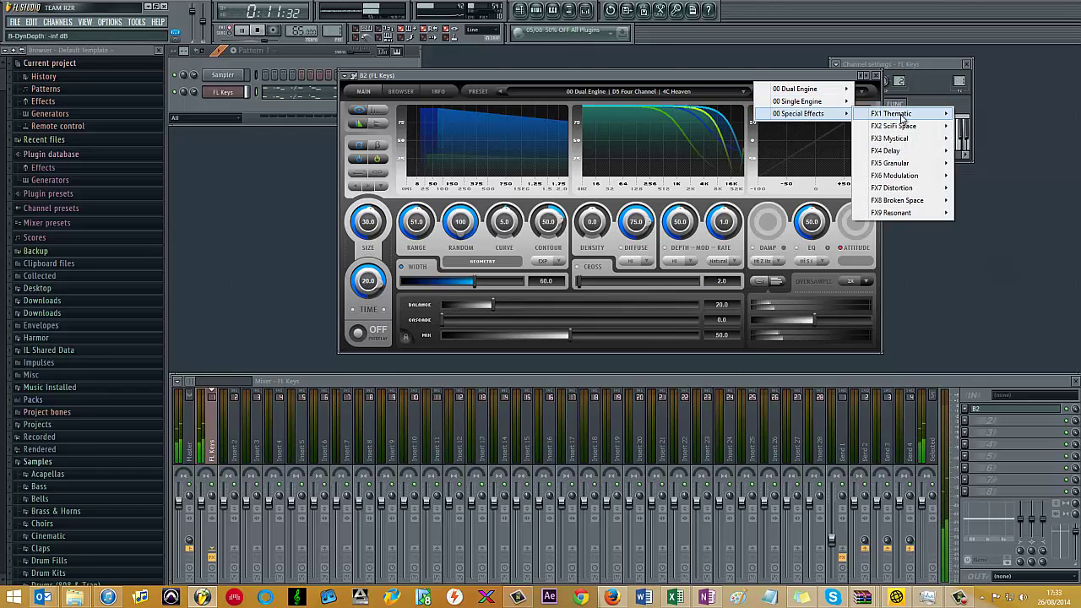
pyautogui.moveTo(902, 115)
pyautogui.click(667, 74)
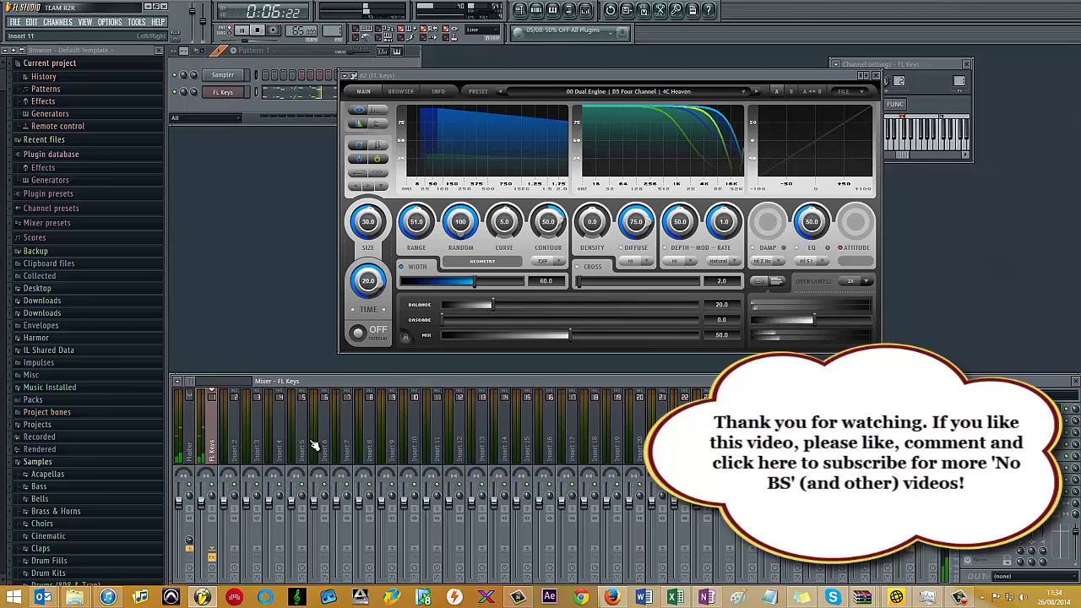
# Step: Stop playback after listening to the 4C Heaven reverb
pyautogui.click(241, 30)
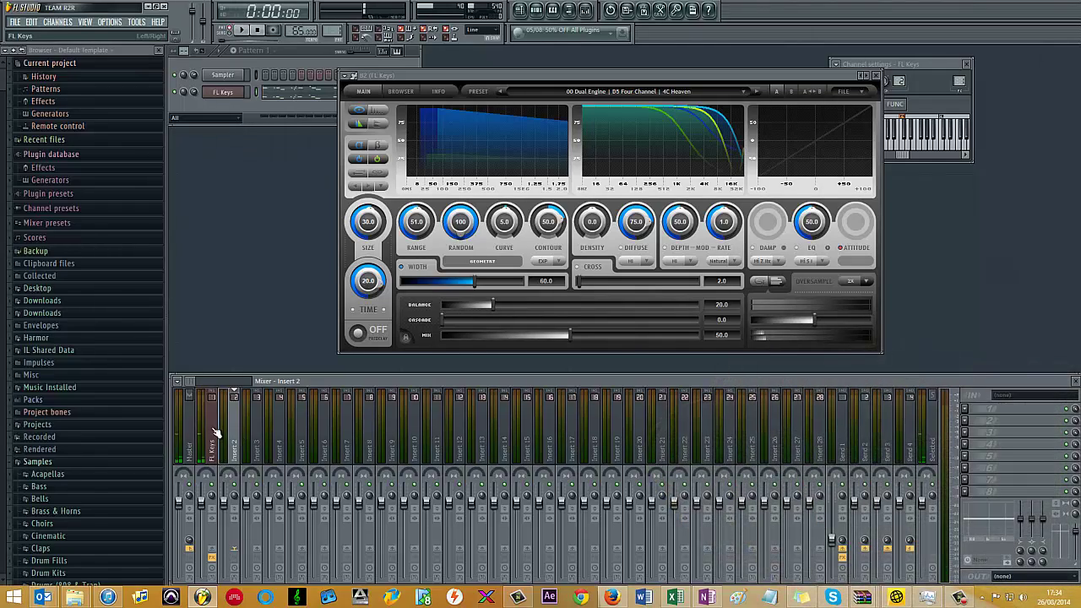
# Step: Move the 4C Heaven B2 reverb onto Send 1's effect slot and close its window
pyautogui.click(964, 409)
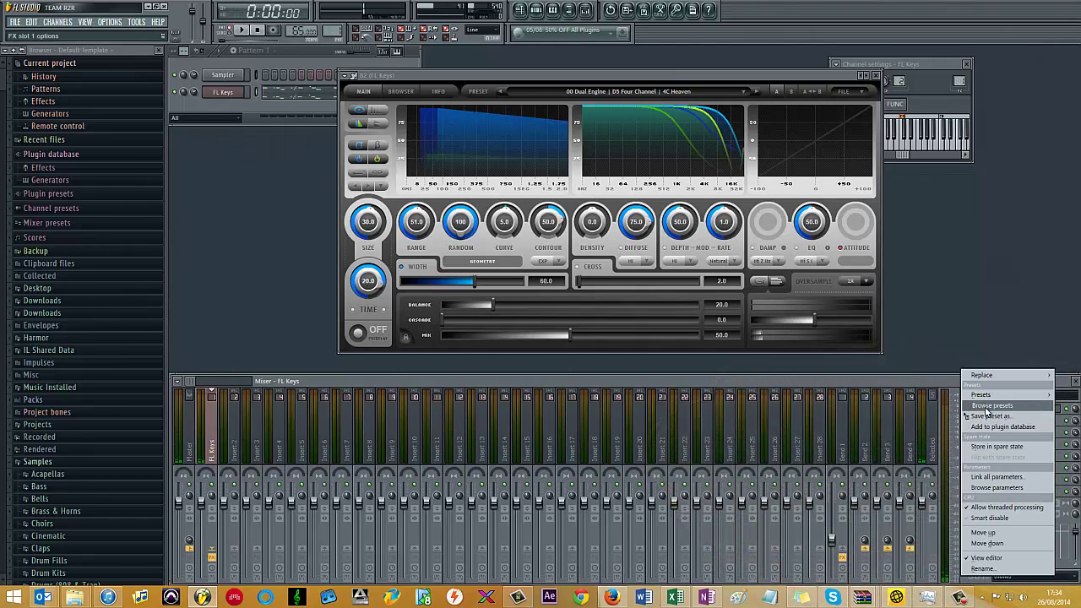
pyautogui.moveTo(986, 420); pyautogui.dragTo(840, 446)
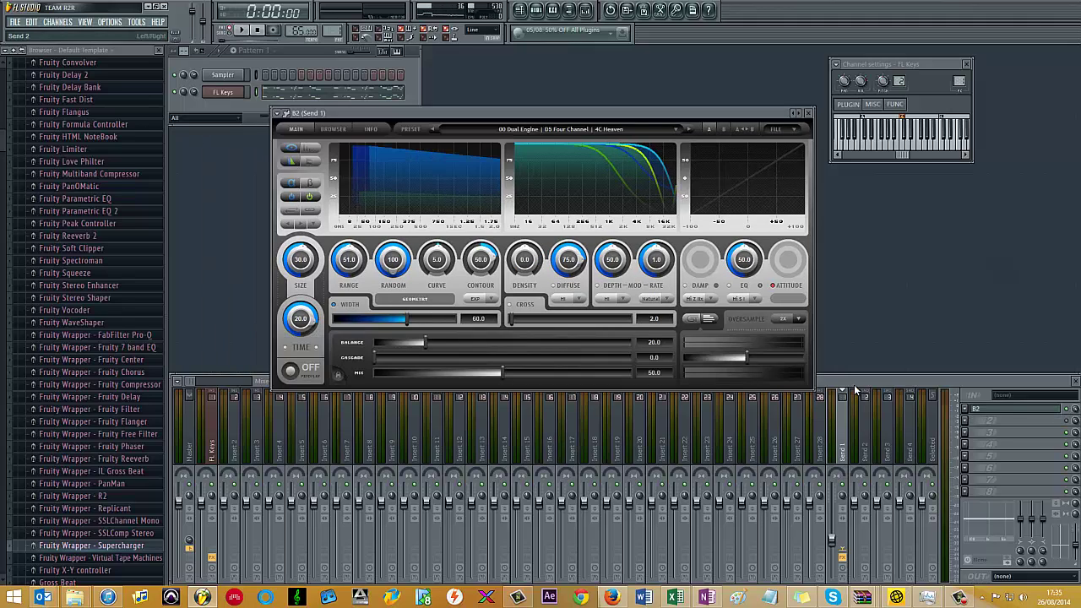
pyautogui.click(810, 113)
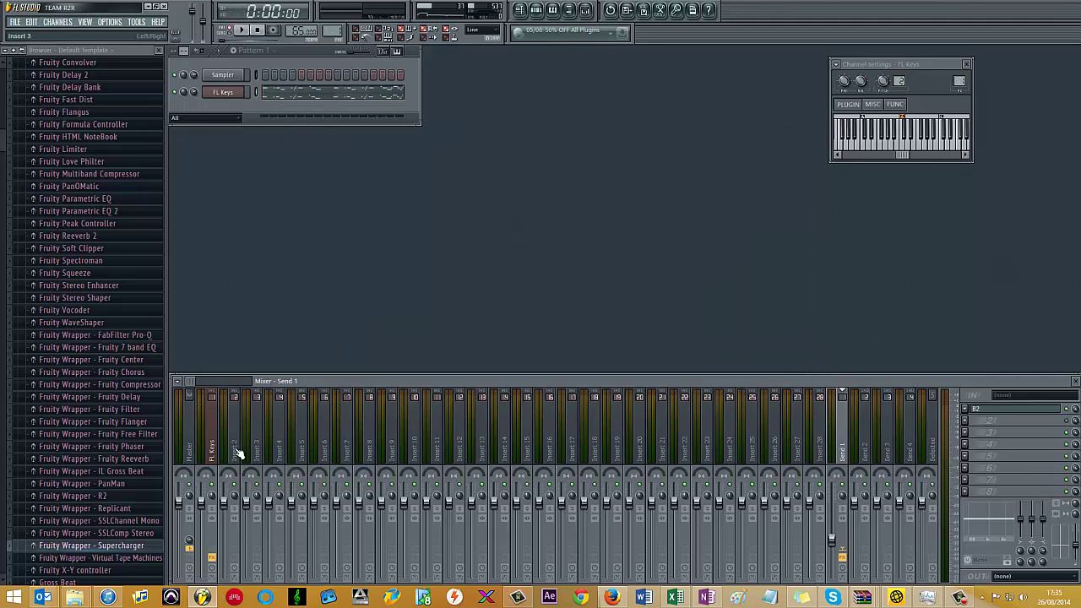
# Step: Enable the send from the FL Keys channel to Send 1
pyautogui.click(214, 437)
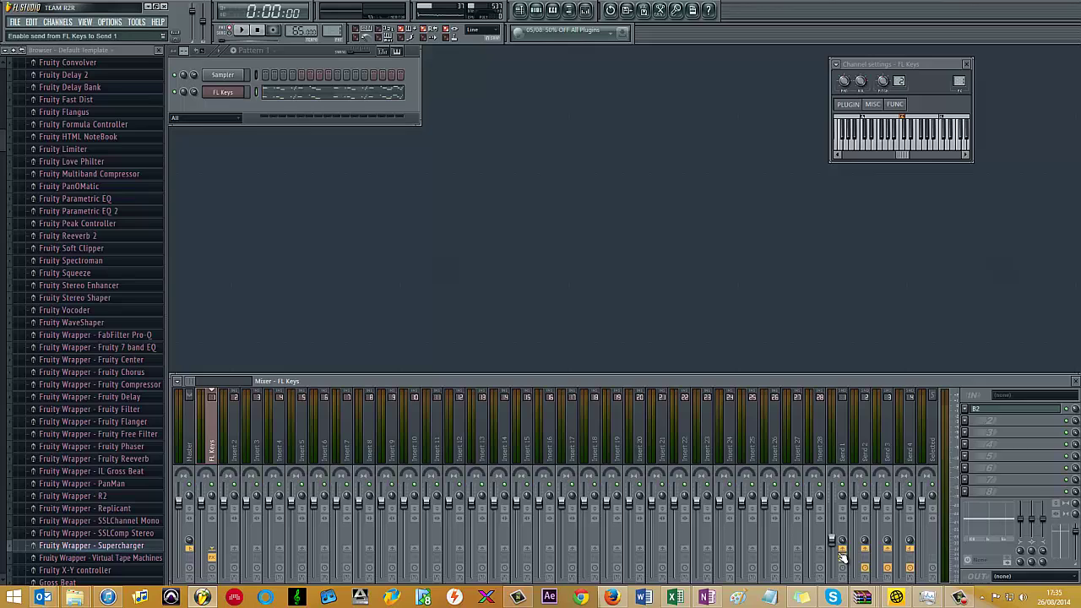
pyautogui.rightClick(844, 541)
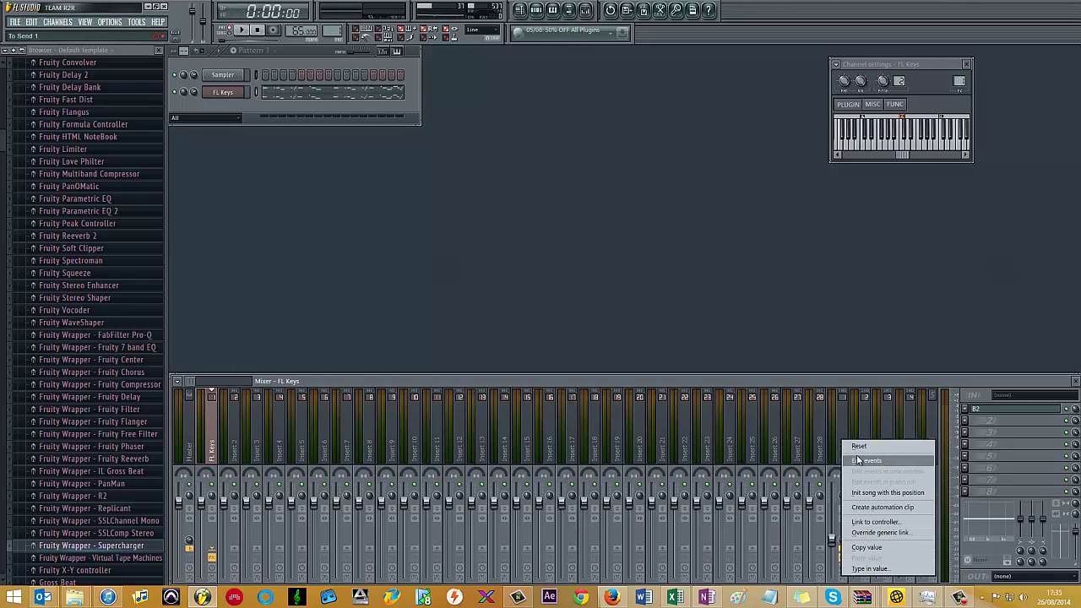
pyautogui.click(845, 541)
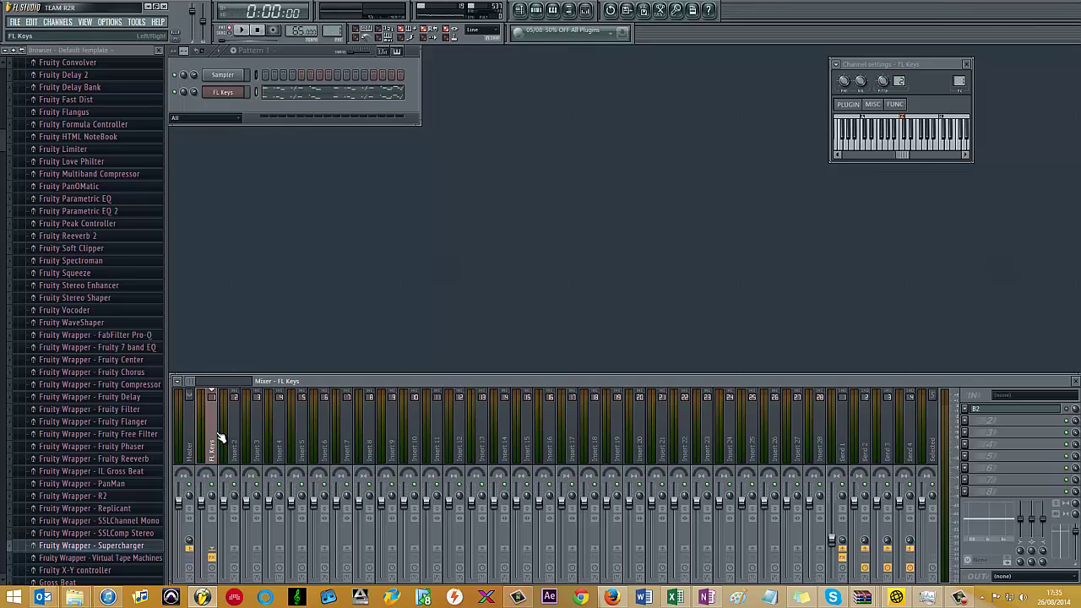
# Step: Play the song, reset Send 1's volume, then stop playback
pyautogui.click(842, 434)
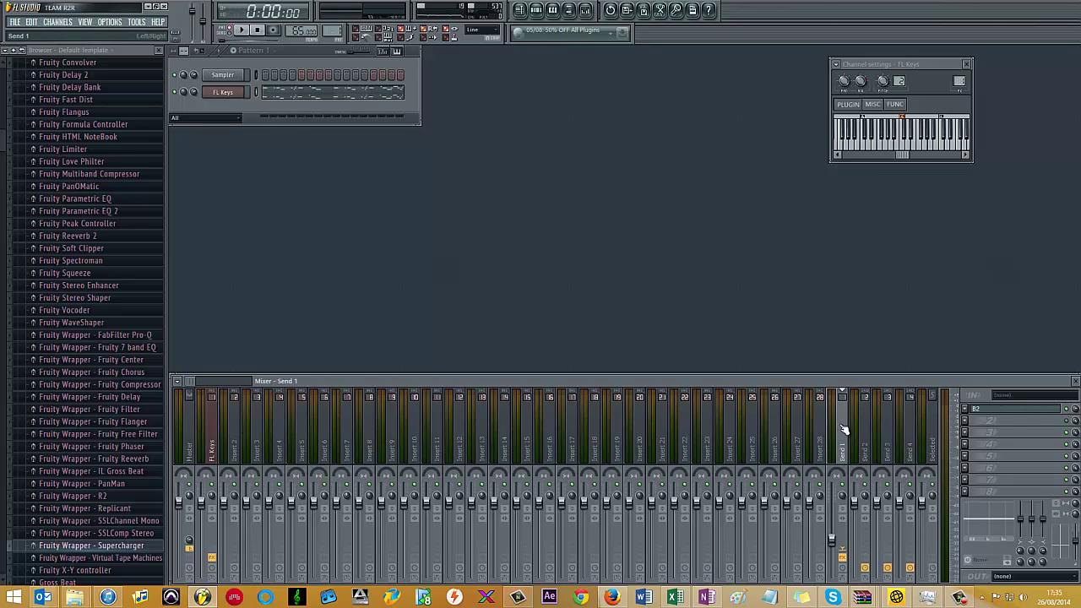
pyautogui.click(213, 433)
pyautogui.press('space')
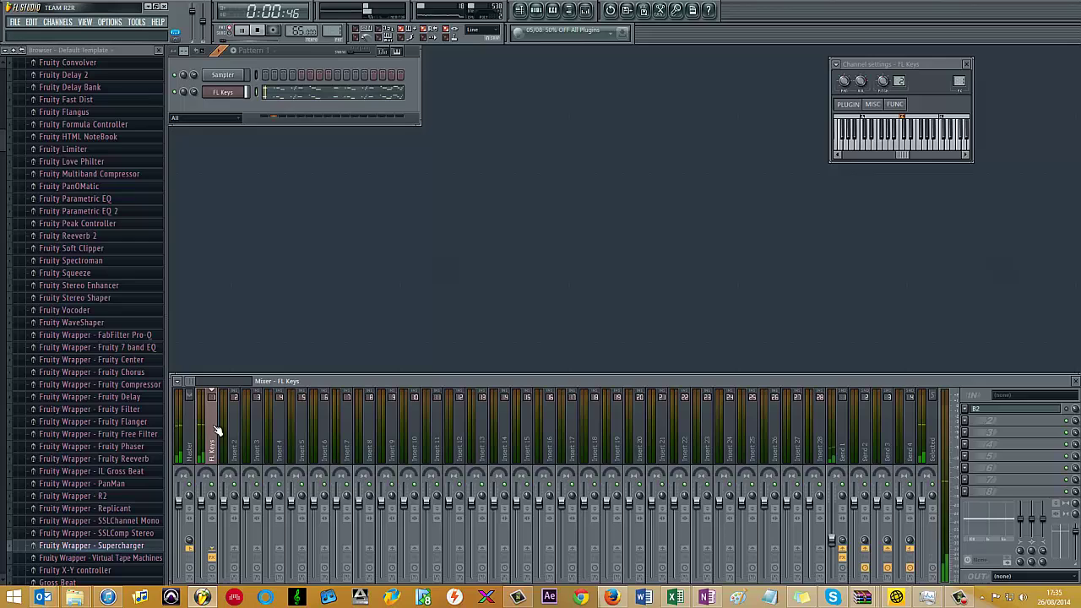
pyautogui.click(845, 441)
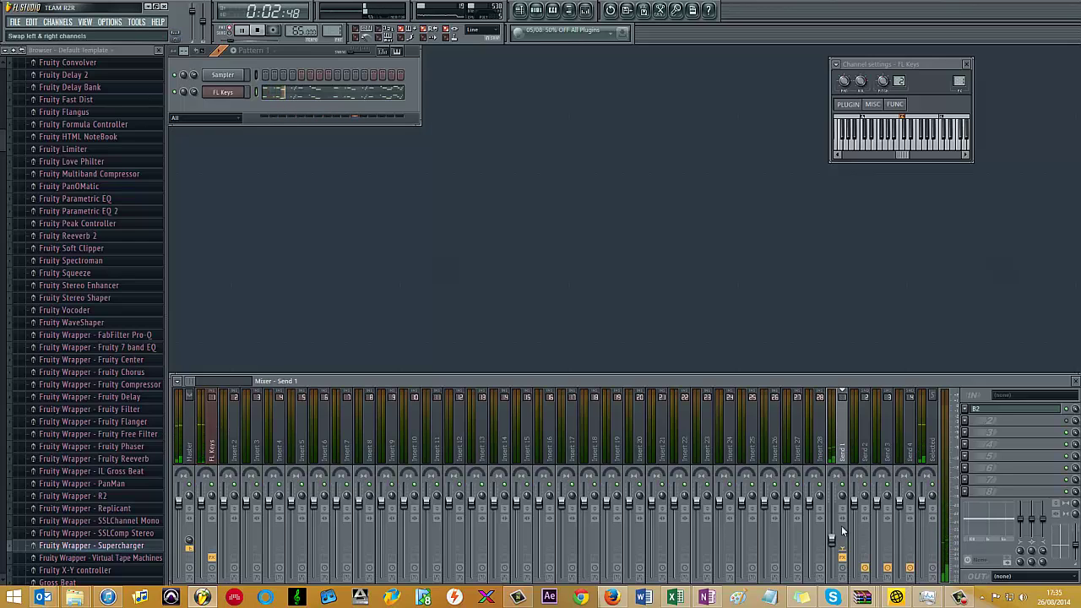
pyautogui.rightClick(841, 527)
pyautogui.click(853, 446)
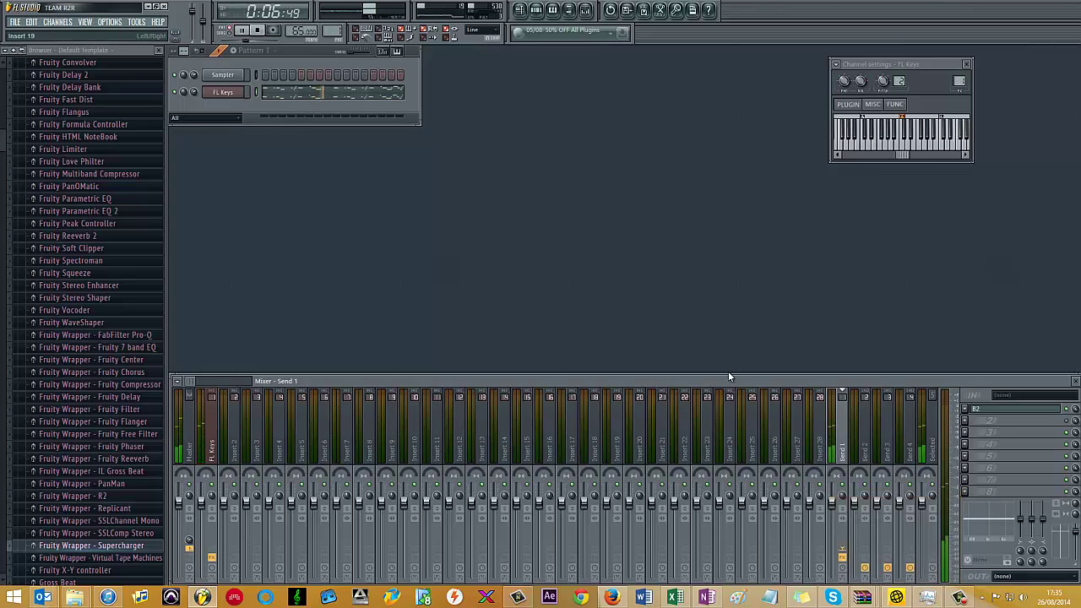
pyautogui.press('space')
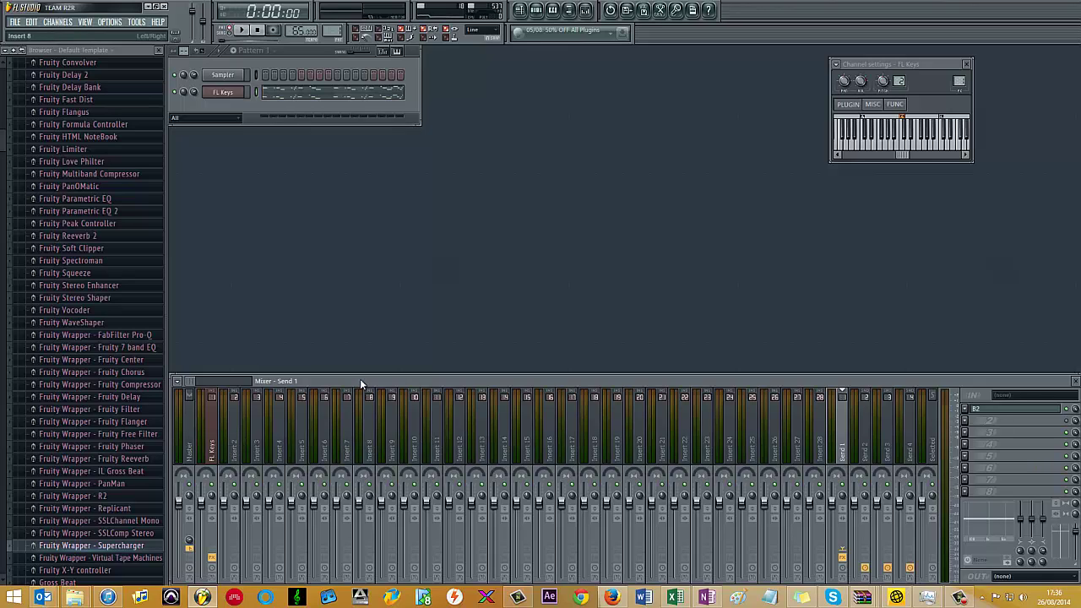
# Step: During playback, pull the Send 1 fader down to 57% (-10.7 dB), comparing against FL Keys
pyautogui.press('space')
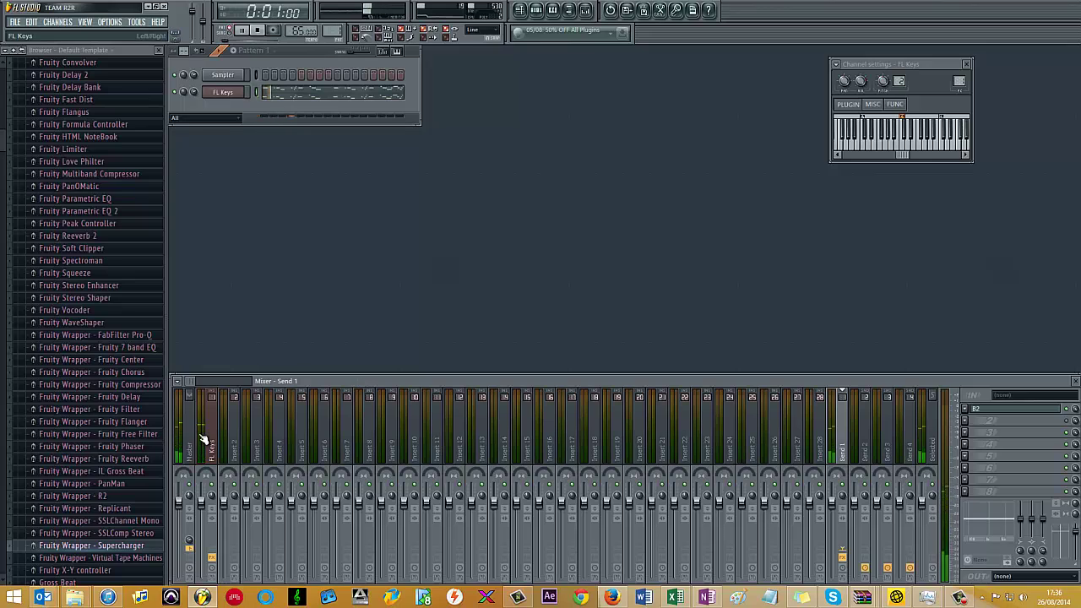
pyautogui.click(204, 440)
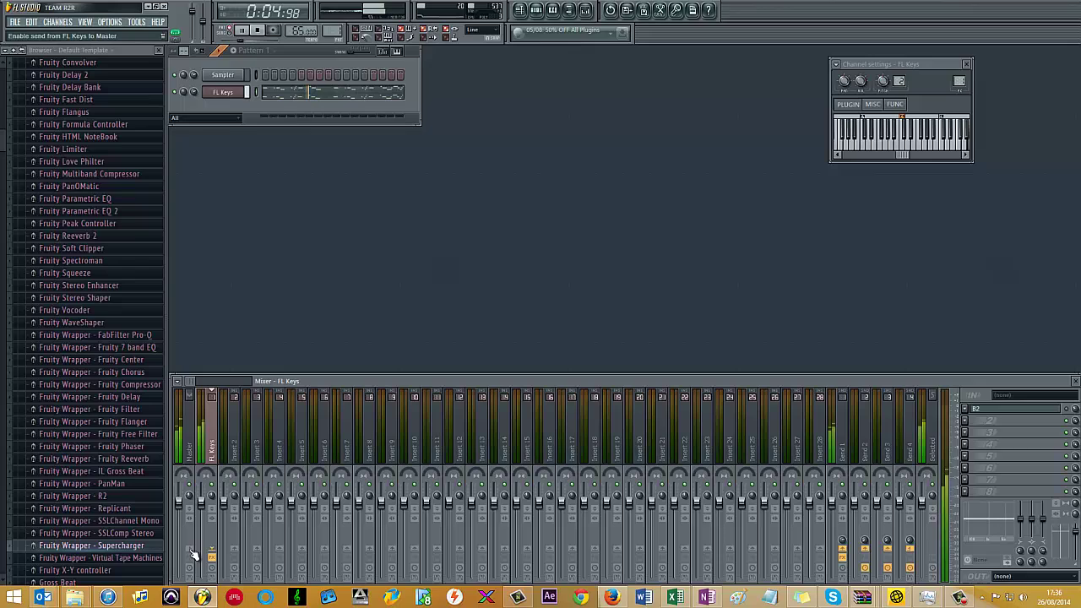
pyautogui.click(842, 457)
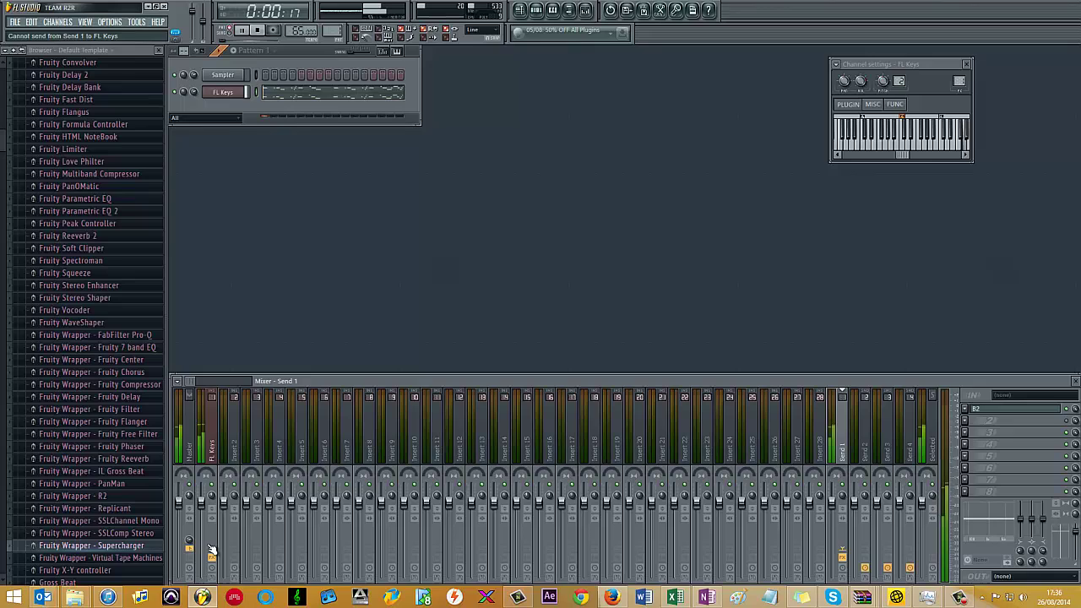
pyautogui.click(219, 453)
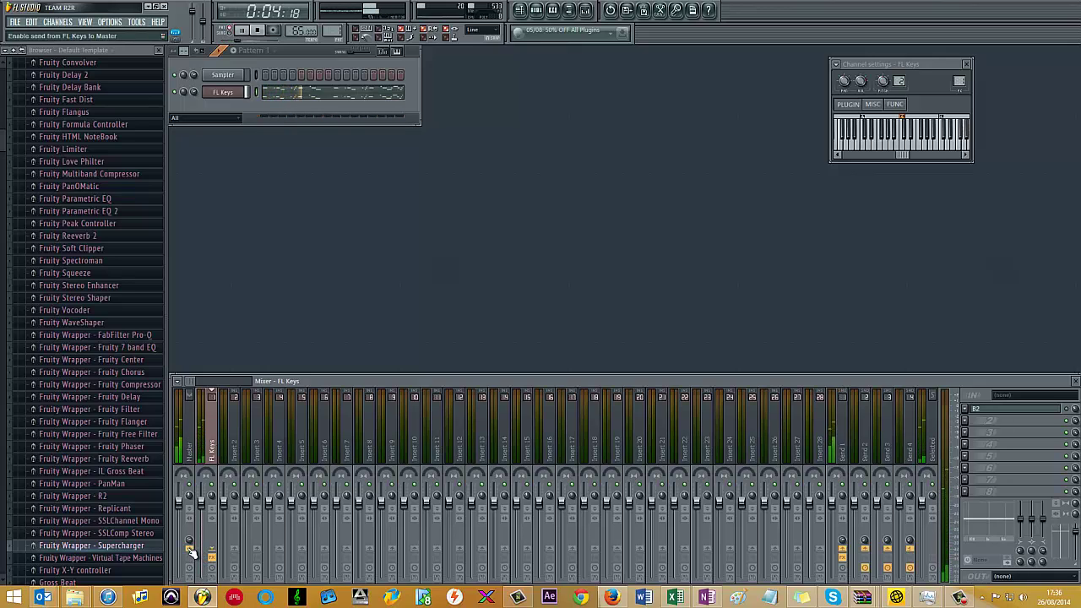
pyautogui.click(839, 435)
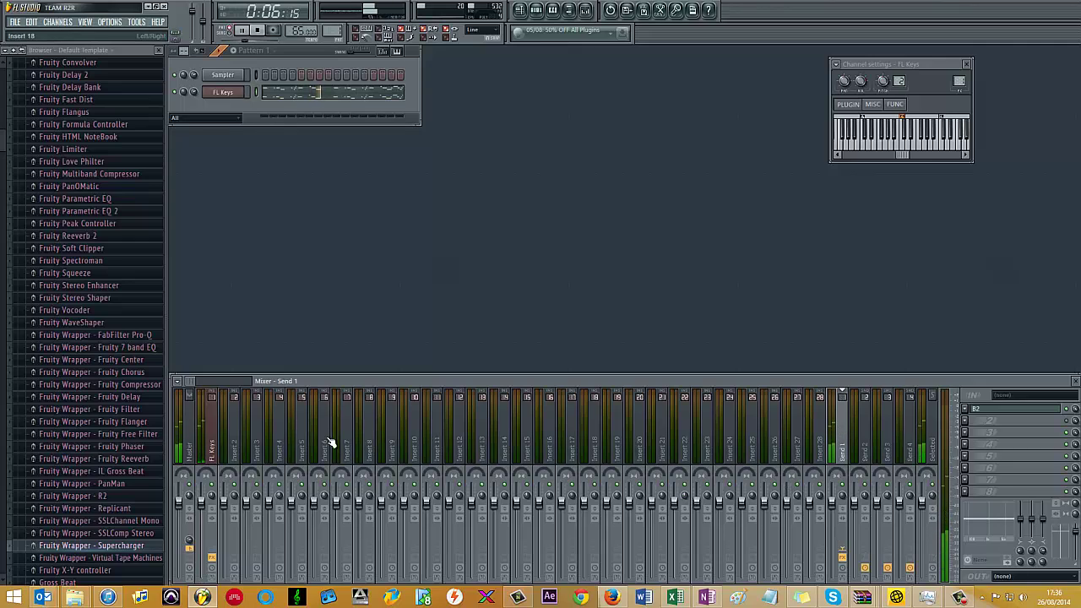
pyautogui.click(217, 446)
pyautogui.click(835, 505)
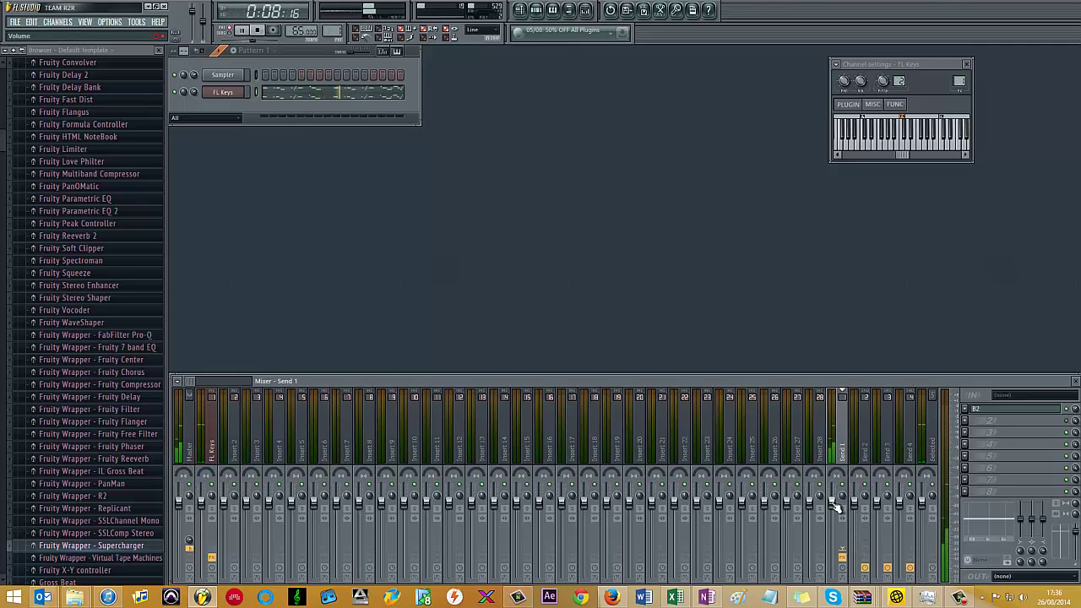
pyautogui.moveTo(835, 505); pyautogui.dragTo(836, 570)
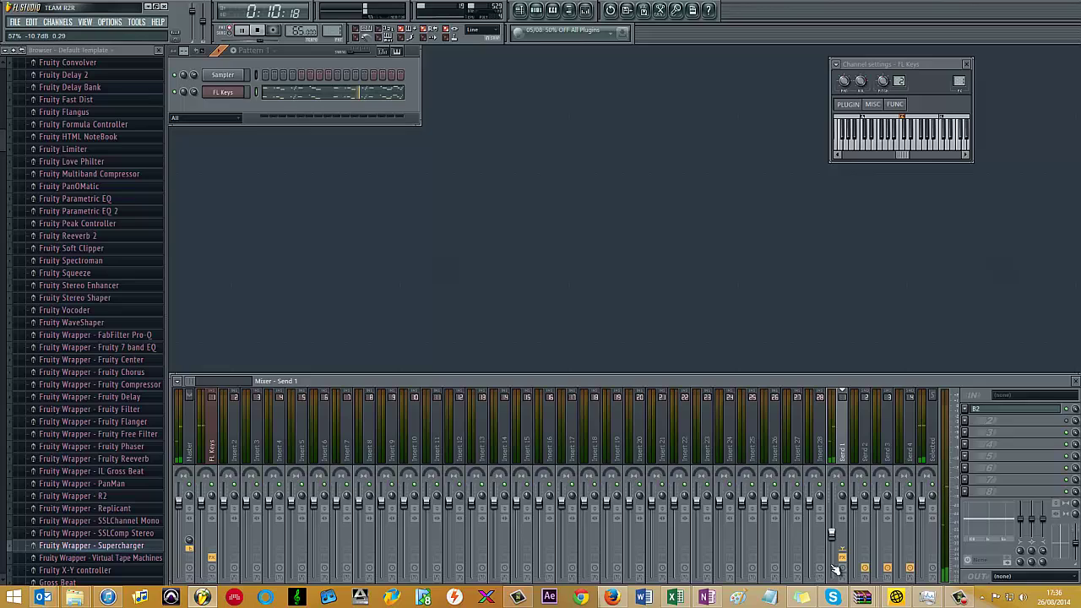
pyautogui.click(218, 438)
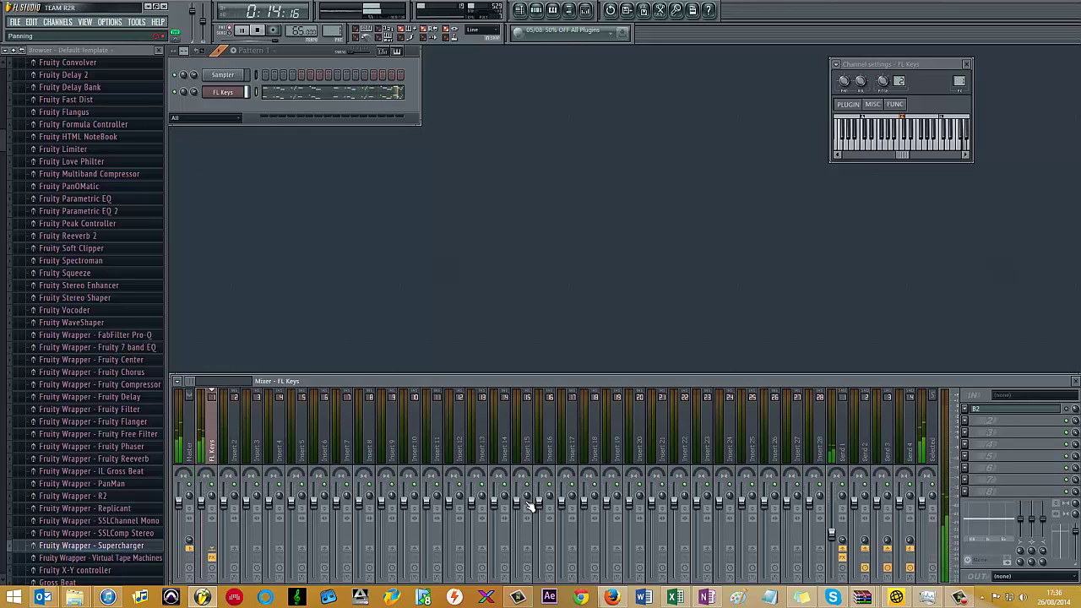
pyautogui.click(835, 545)
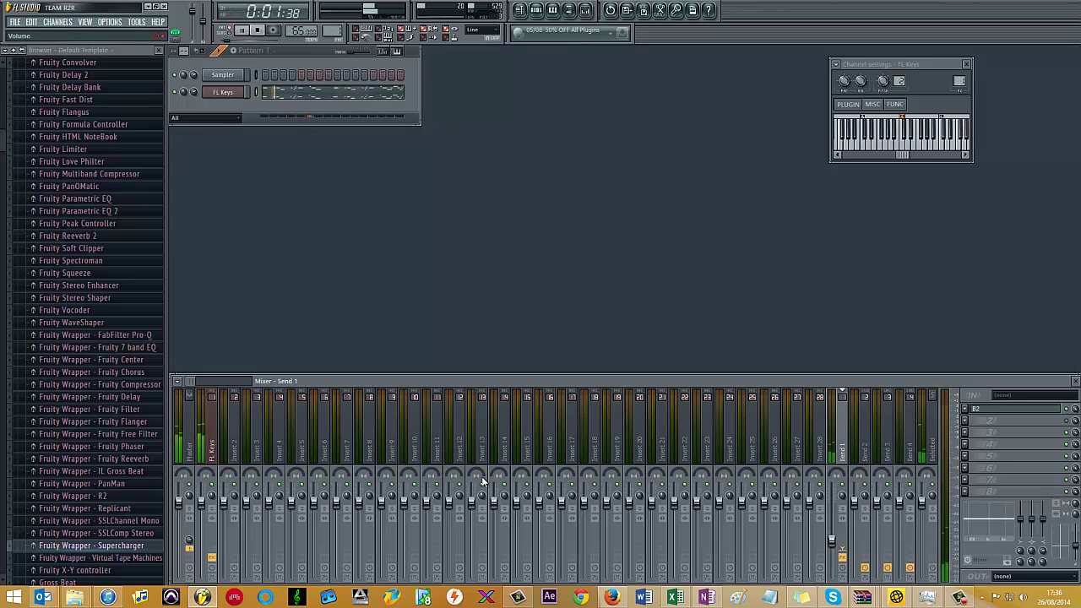
pyautogui.click(211, 444)
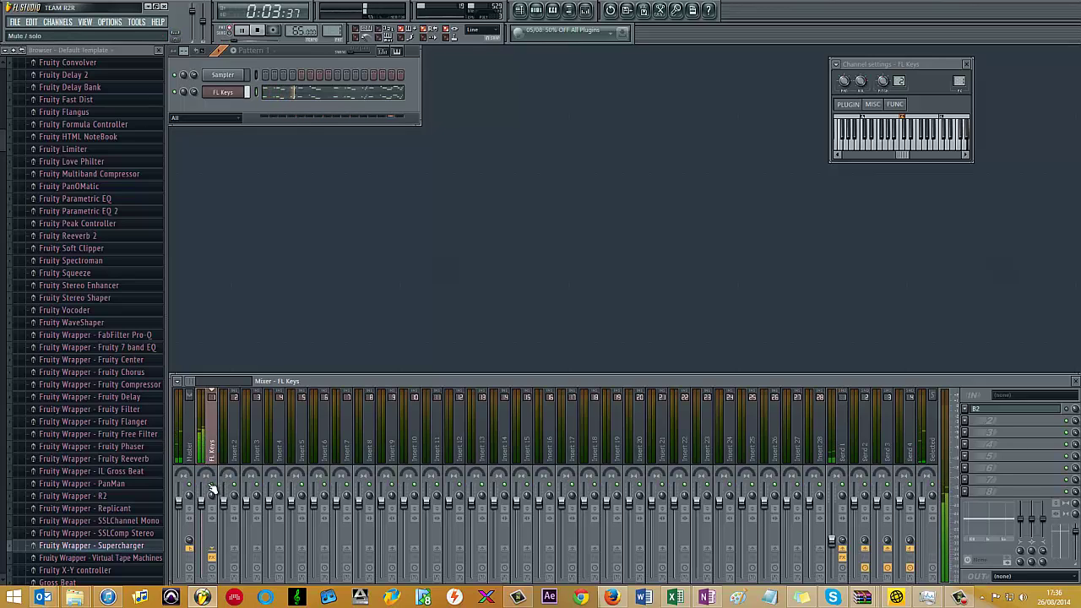
pyautogui.press('space')
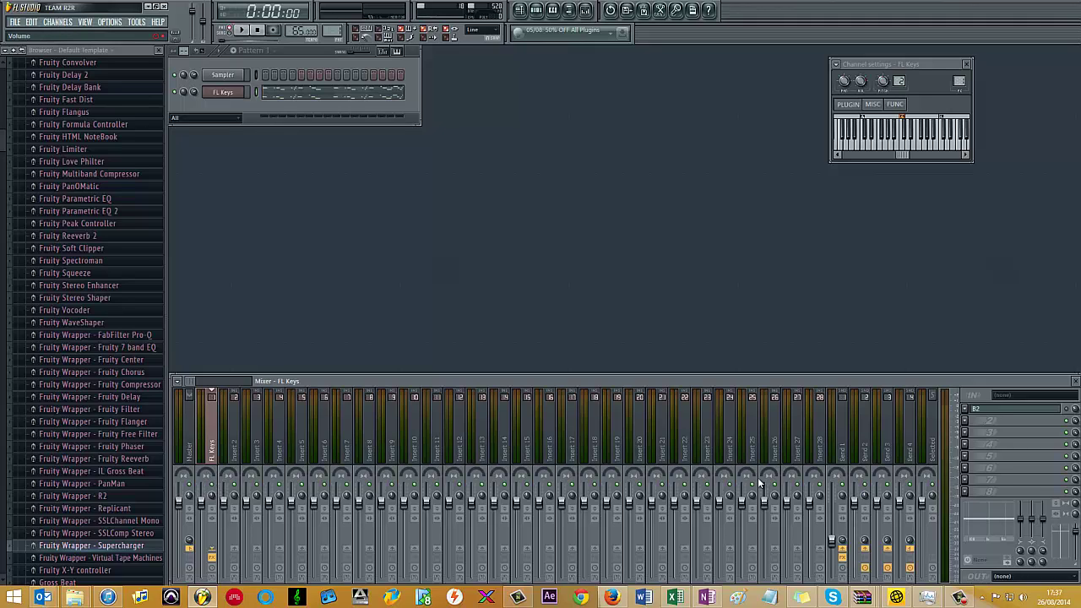
# Step: Play the song and raise the Send 1 fader to compare wet and dry keys
pyautogui.press('space')
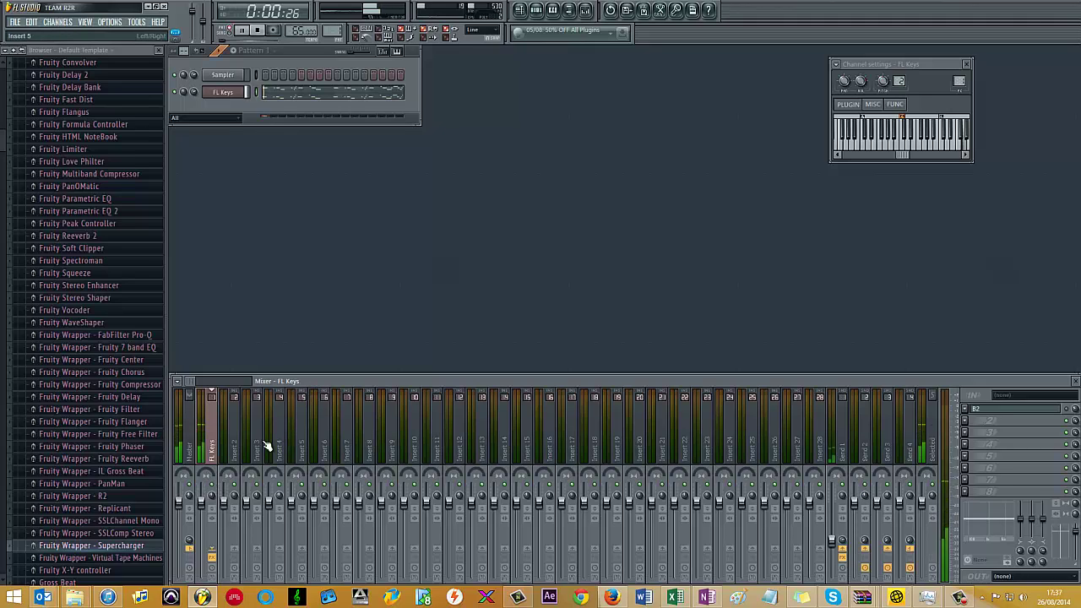
pyautogui.moveTo(832, 540); pyautogui.dragTo(833, 519)
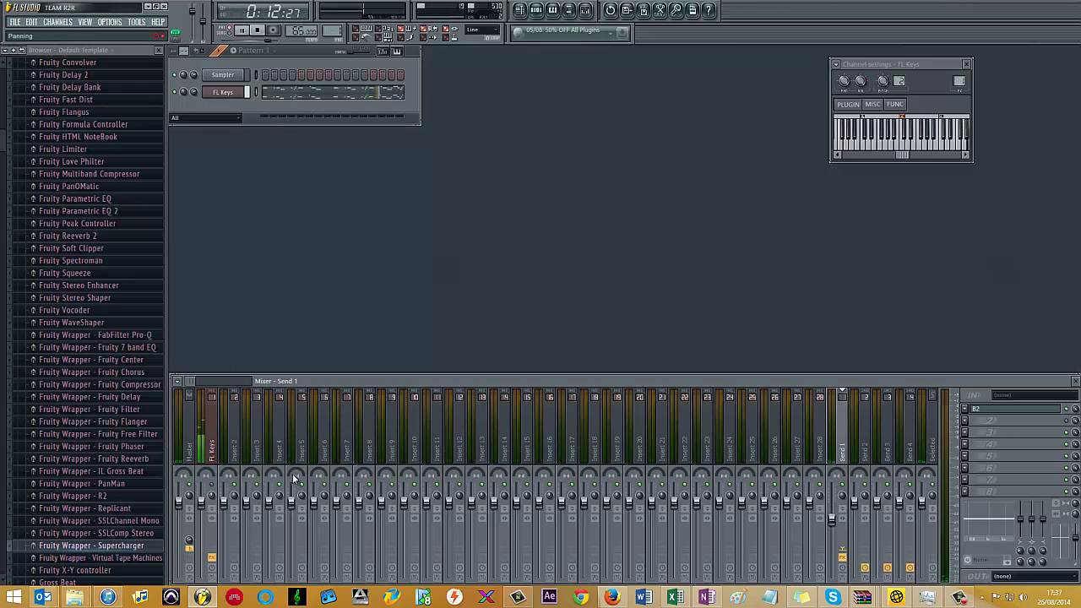
pyautogui.click(211, 448)
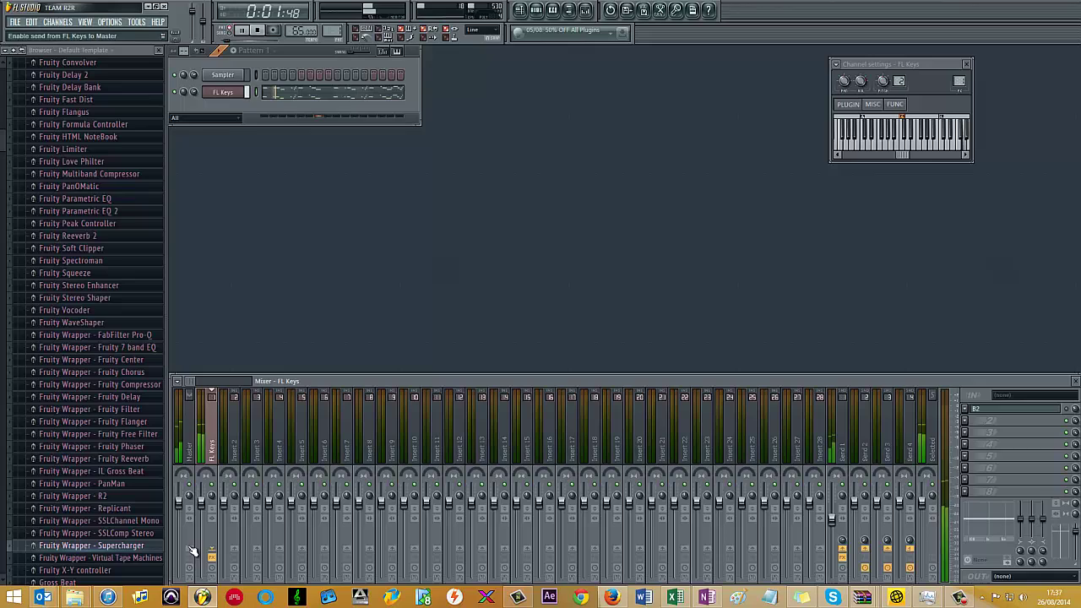